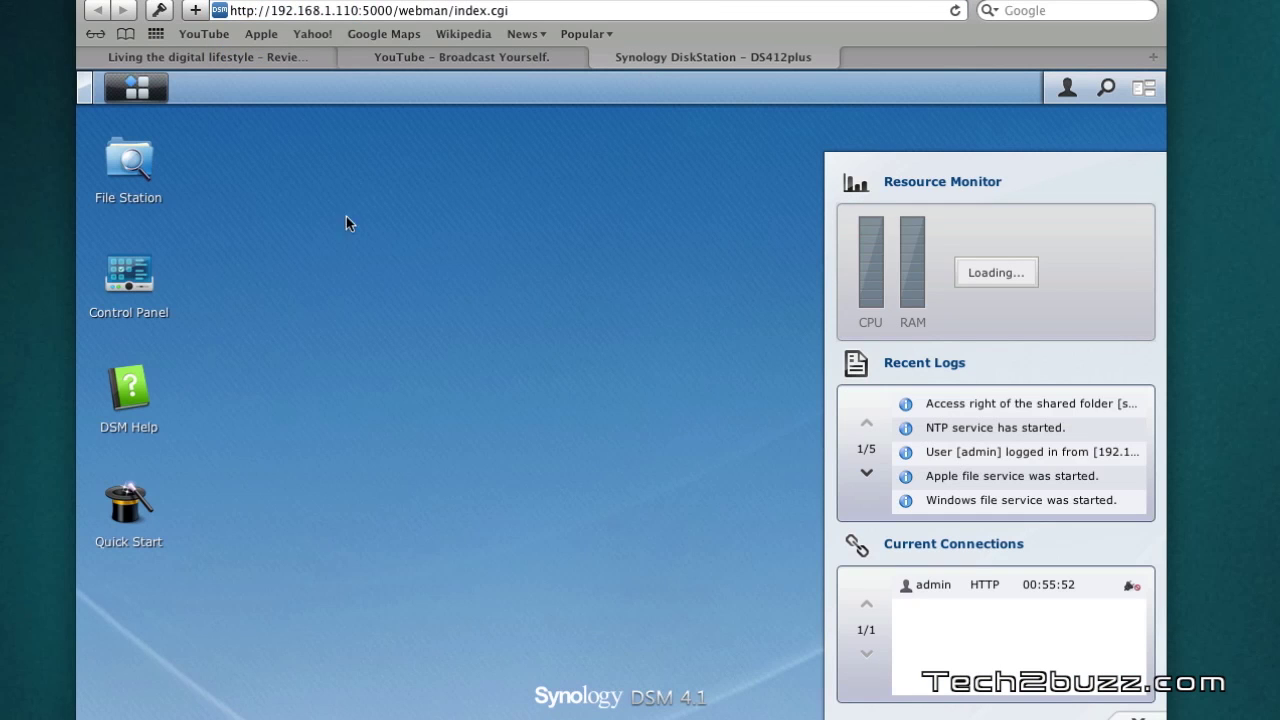
- Review the Mac file service settings in Control Panel, then close it
{"action": "left_click", "coordinate": [127, 94]}
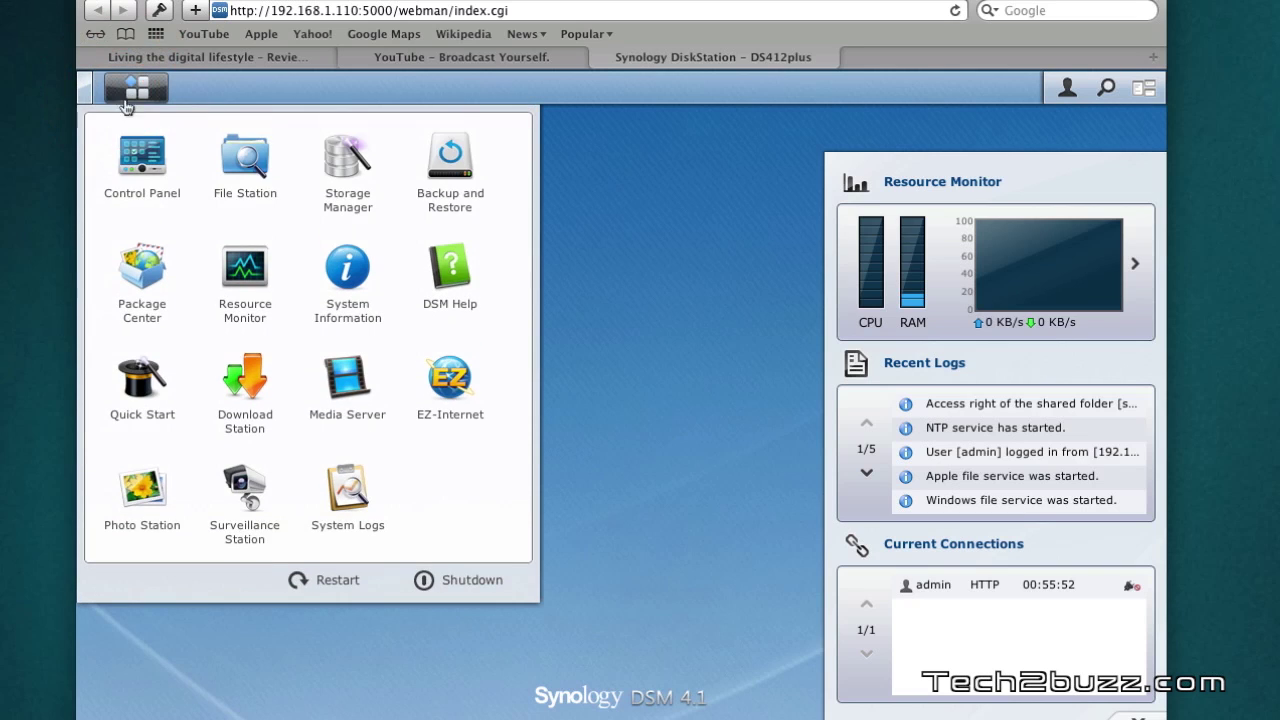
{"action": "left_click", "coordinate": [142, 160]}
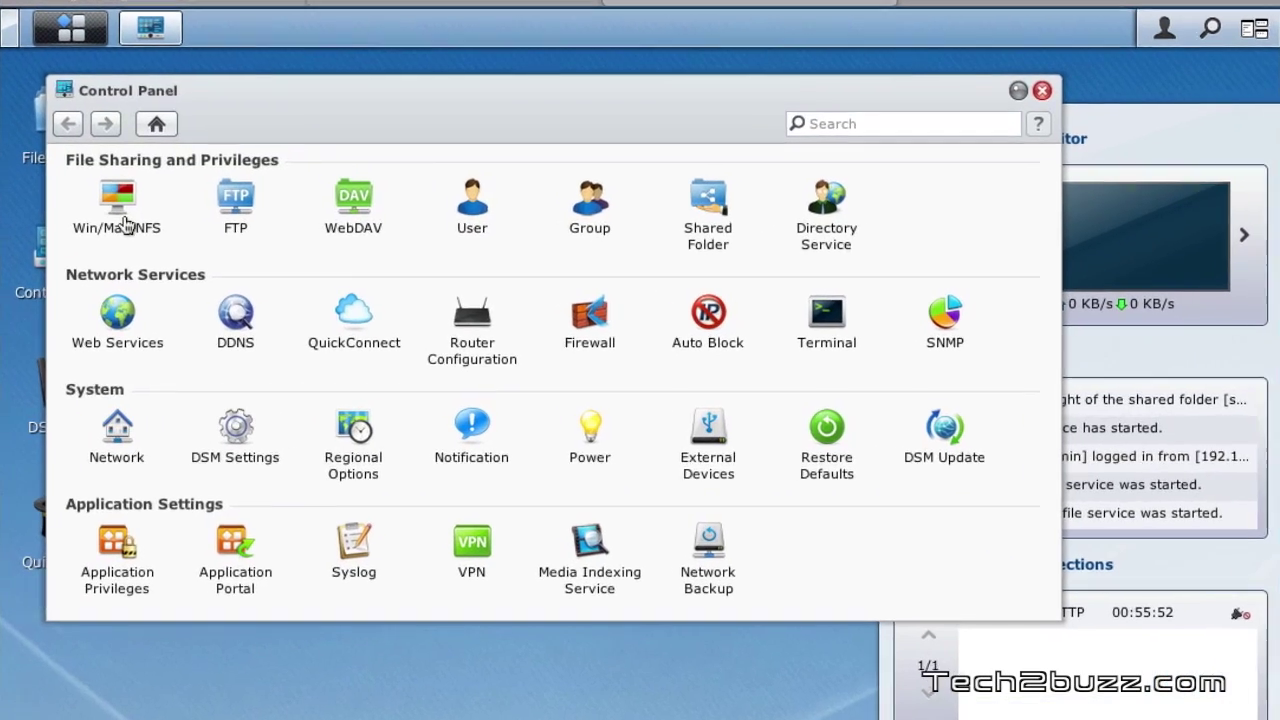
{"action": "left_click", "coordinate": [163, 222]}
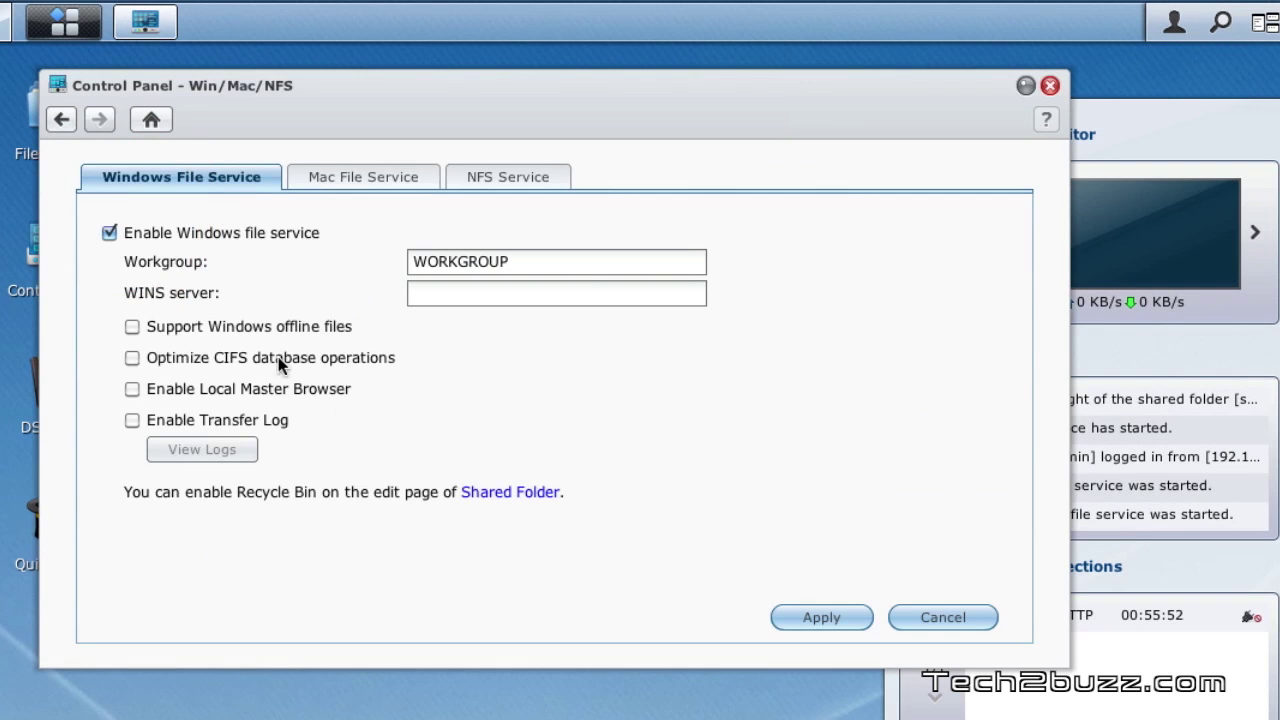
{"action": "left_click", "coordinate": [335, 177]}
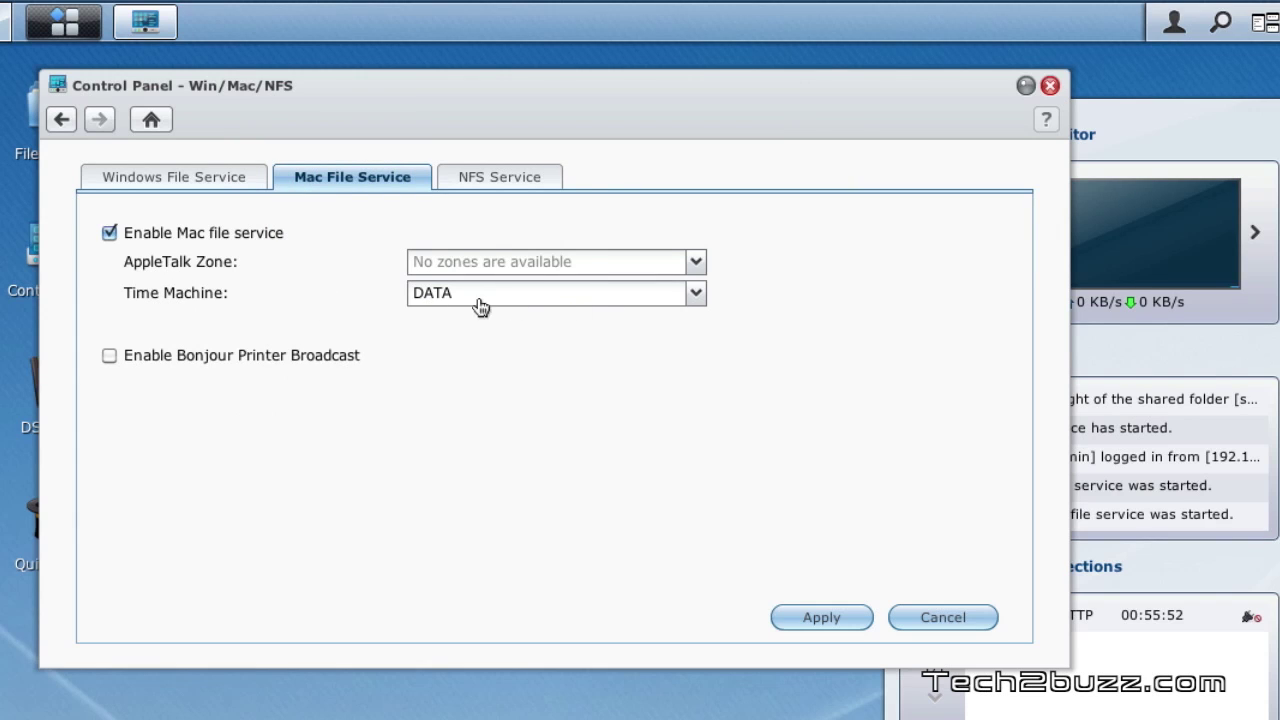
{"action": "left_click", "coordinate": [1049, 85]}
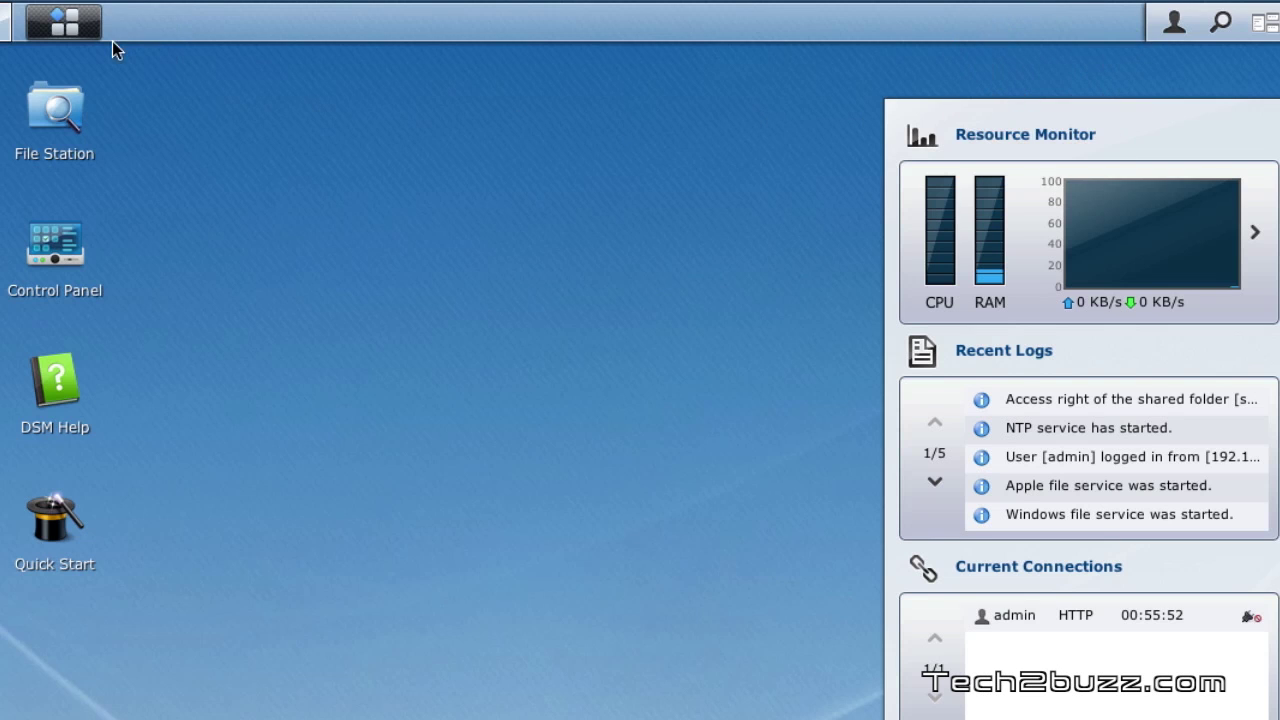
- Create a new user tm1 in Control Panel > User and enter its password in both fields
{"action": "left_click", "coordinate": [63, 24]}
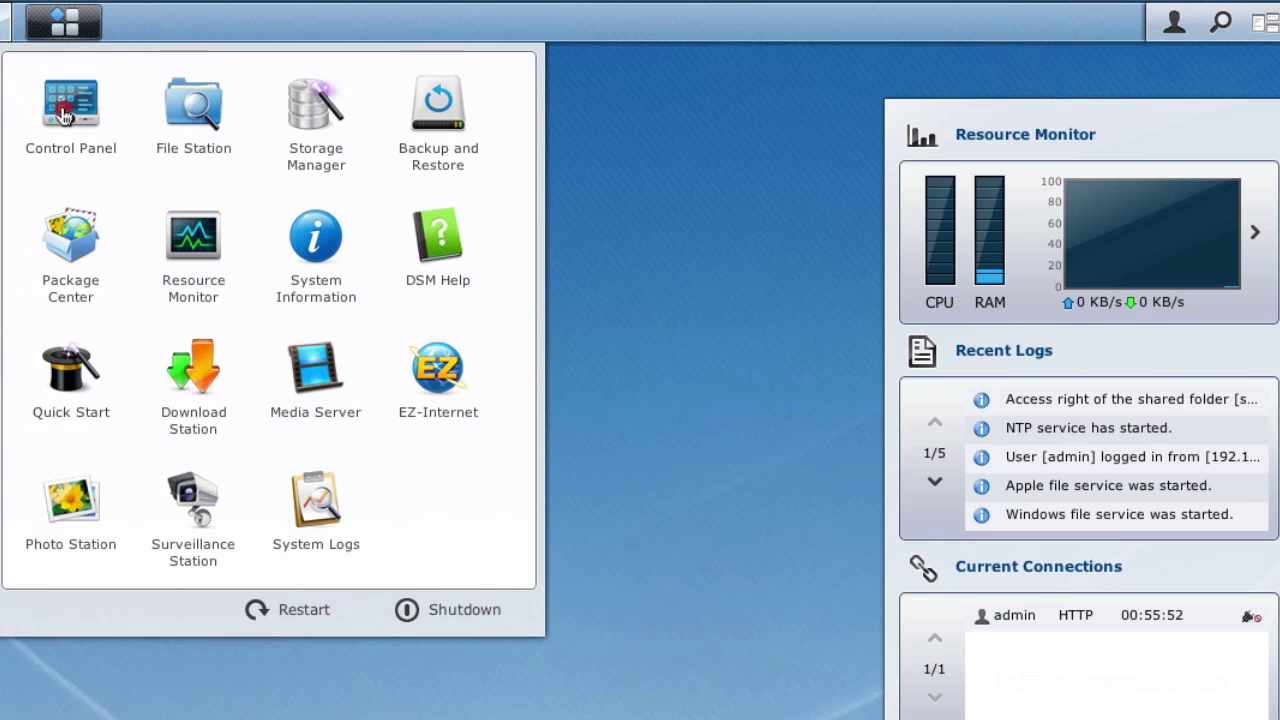
{"action": "left_click", "coordinate": [71, 105]}
{"action": "left_click", "coordinate": [474, 205]}
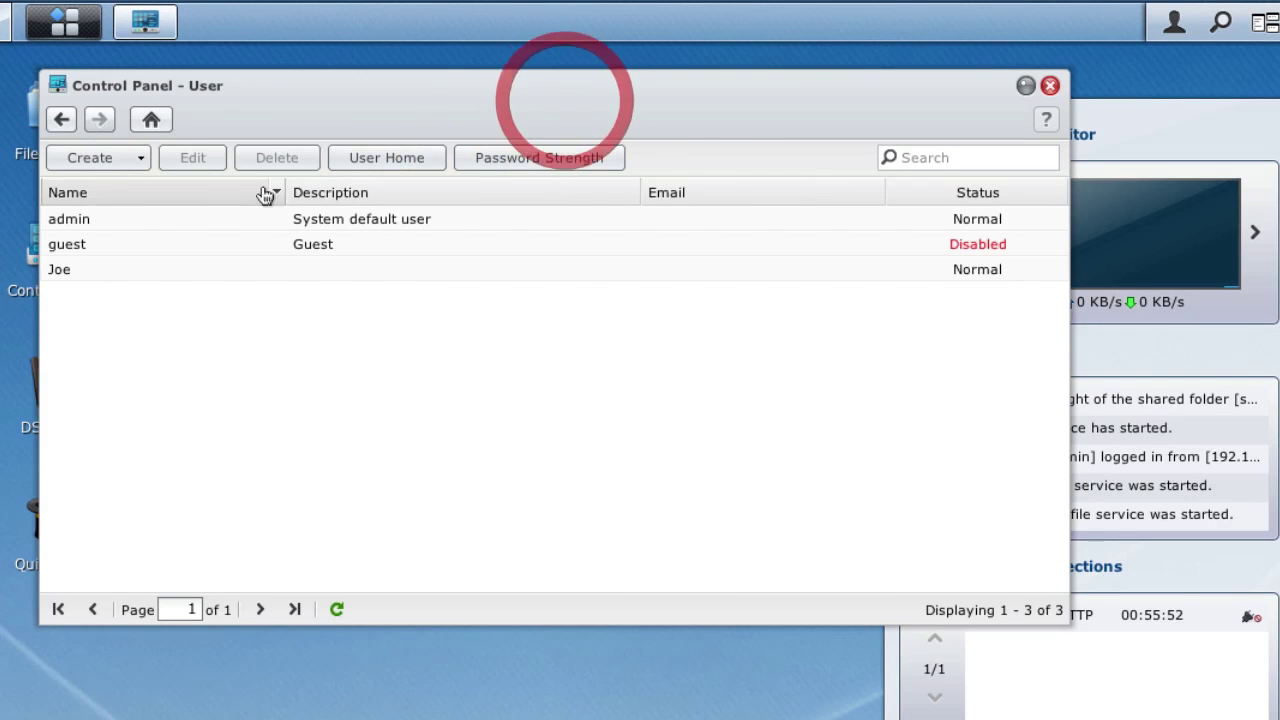
{"action": "left_click", "coordinate": [88, 158]}
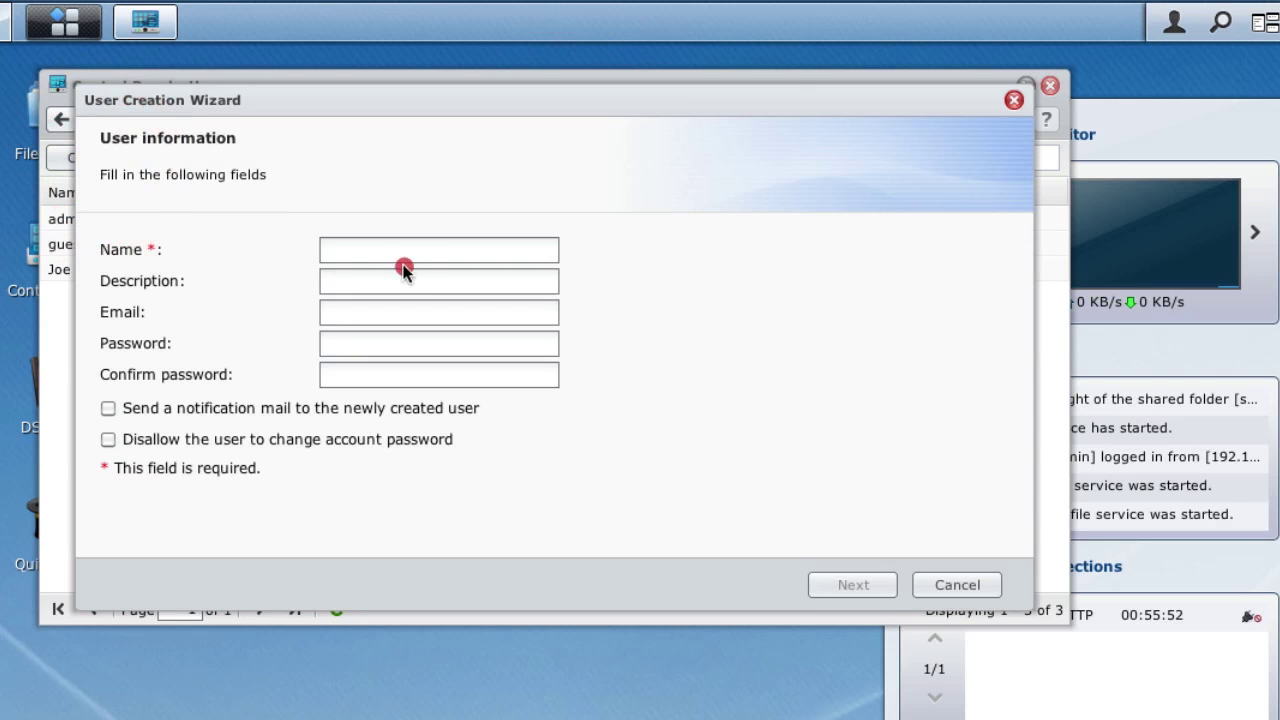
{"action": "left_click", "coordinate": [408, 252]}
{"action": "type", "text": "t"}
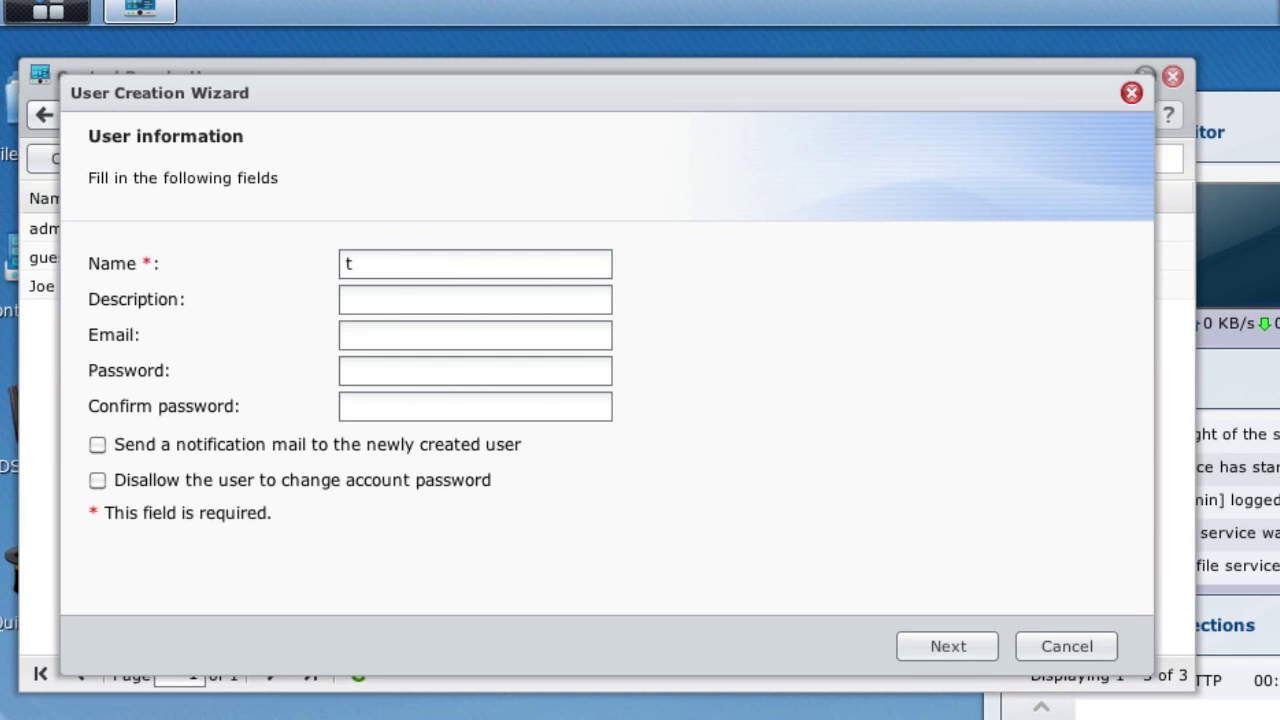
{"action": "type", "text": "m1"}
{"action": "left_click", "coordinate": [389, 372]}
{"action": "type", "text": "••••••"}
{"action": "type", "text": "••"}
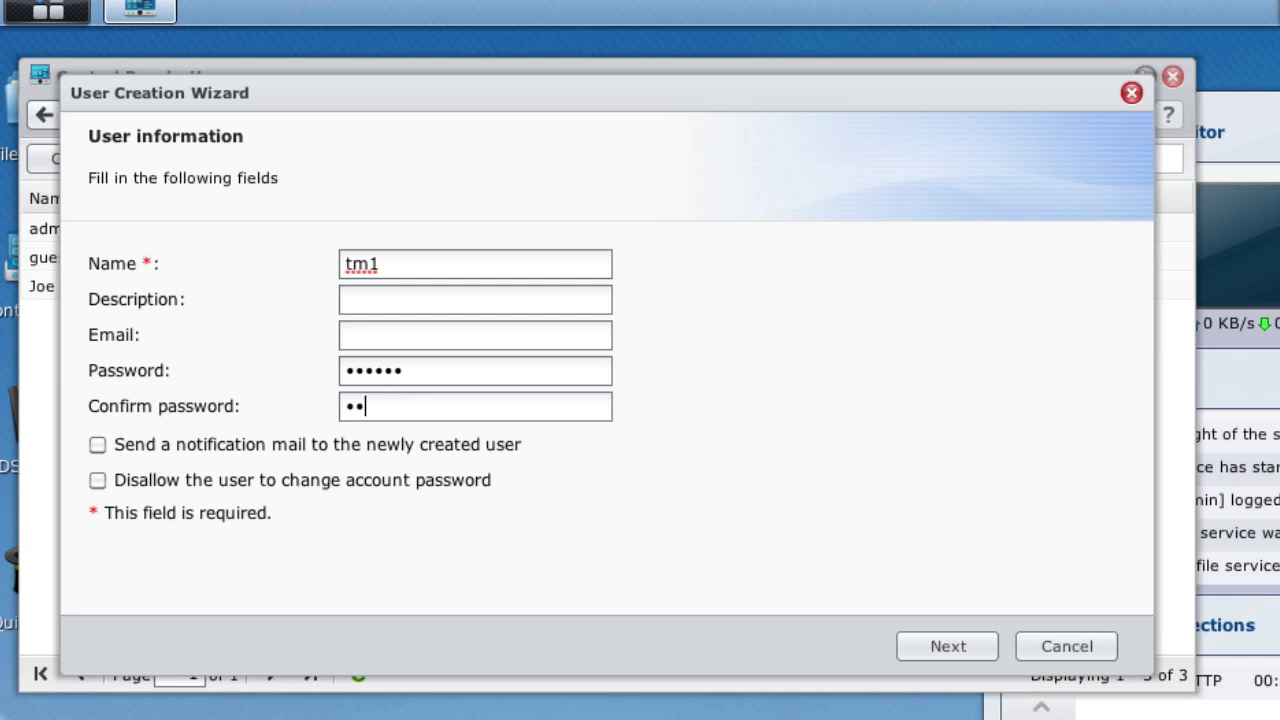
{"action": "key", "text": "BackSpace"}
{"action": "key", "text": "BackSpace"}
{"action": "type", "text": "••••••"}
{"action": "left_click", "coordinate": [940, 645]}
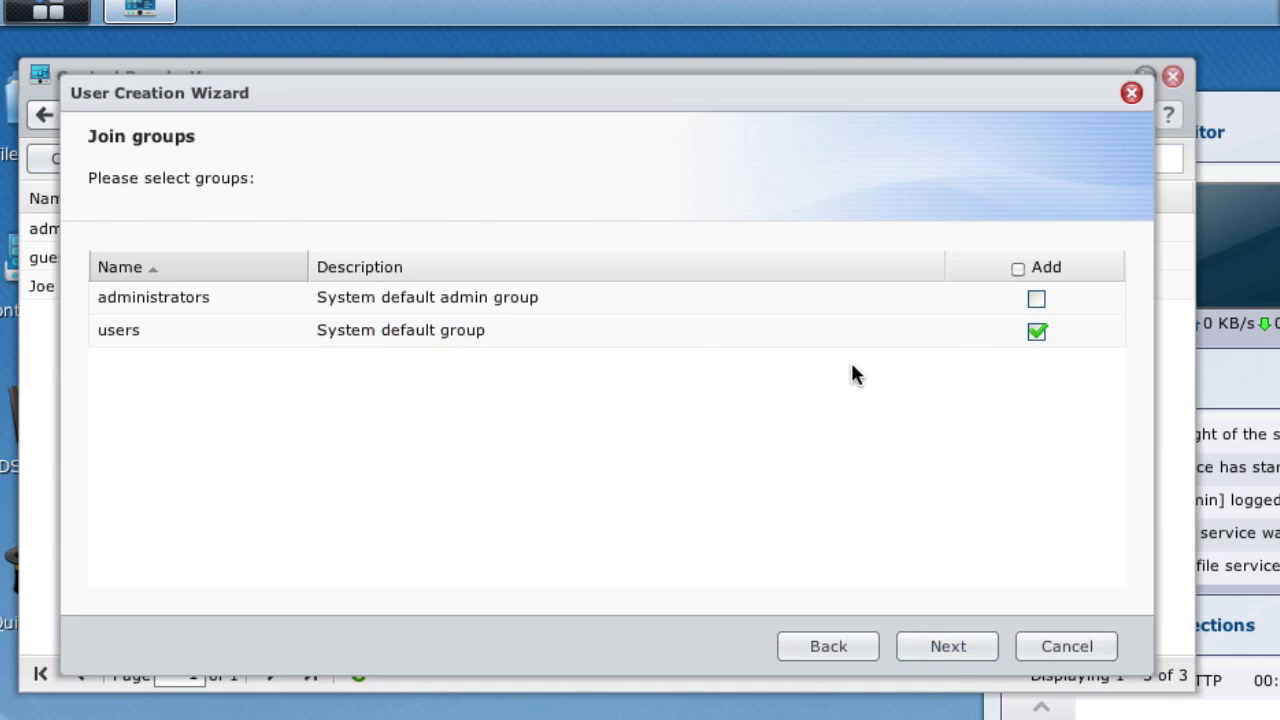
- Grant tm1 Read/Write access to the DATA and homes shared folders
{"action": "left_click", "coordinate": [963, 646]}
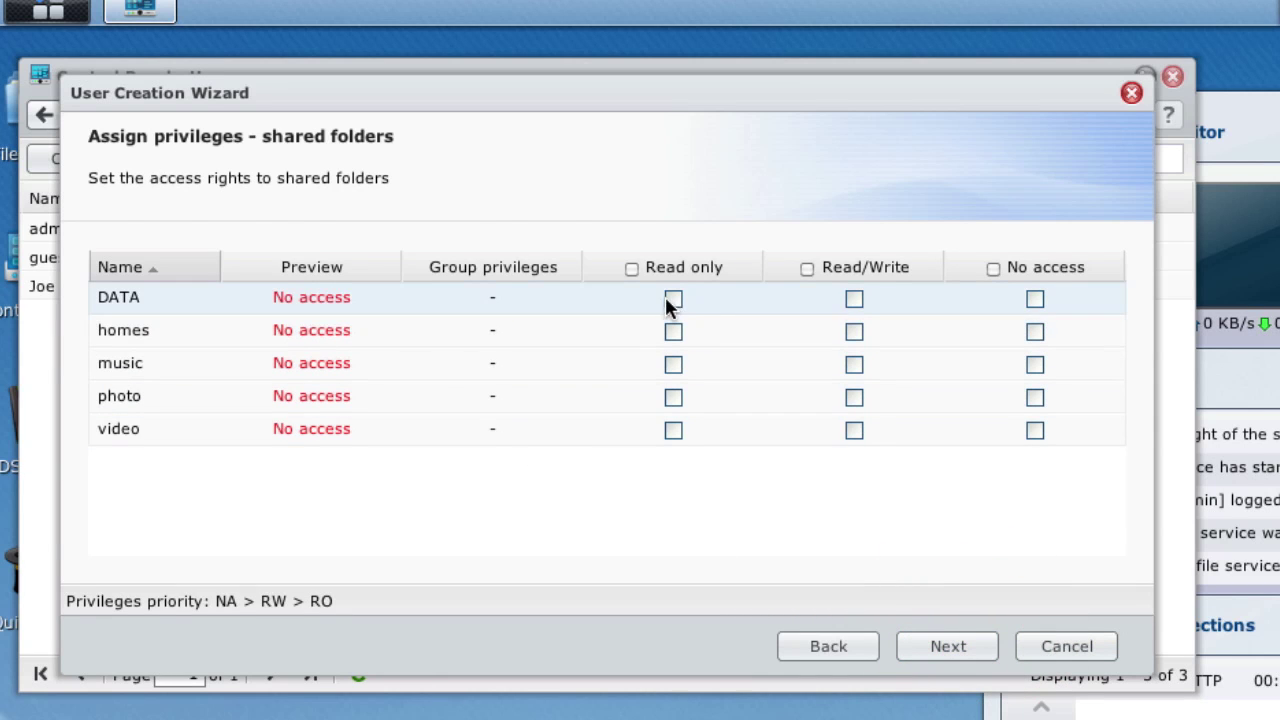
{"action": "left_click", "coordinate": [855, 298]}
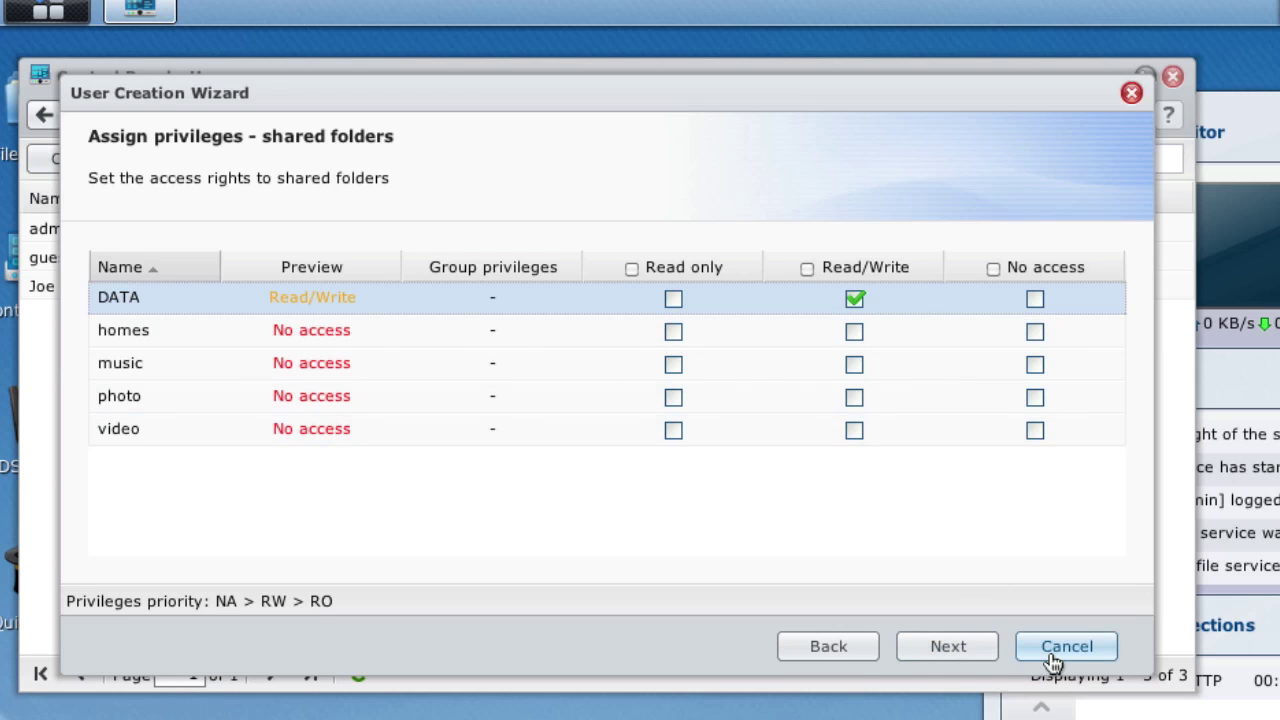
{"action": "left_click", "coordinate": [853, 331]}
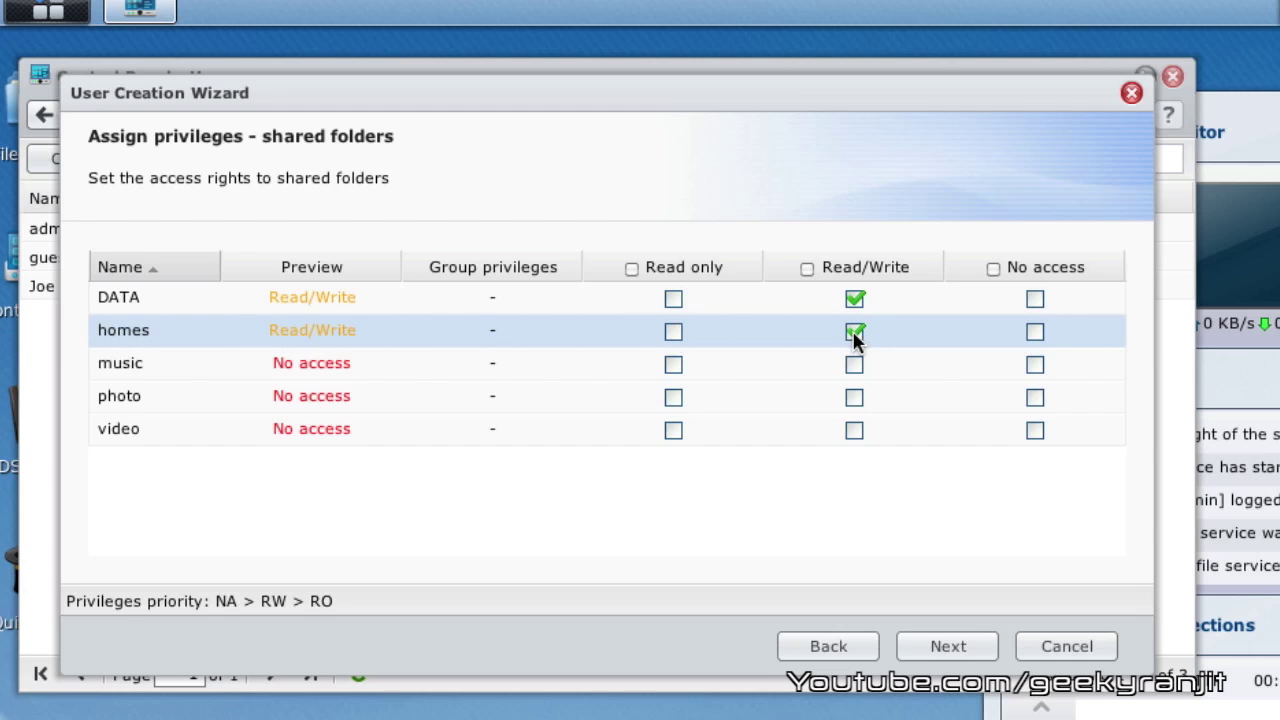
{"action": "left_click", "coordinate": [955, 646]}
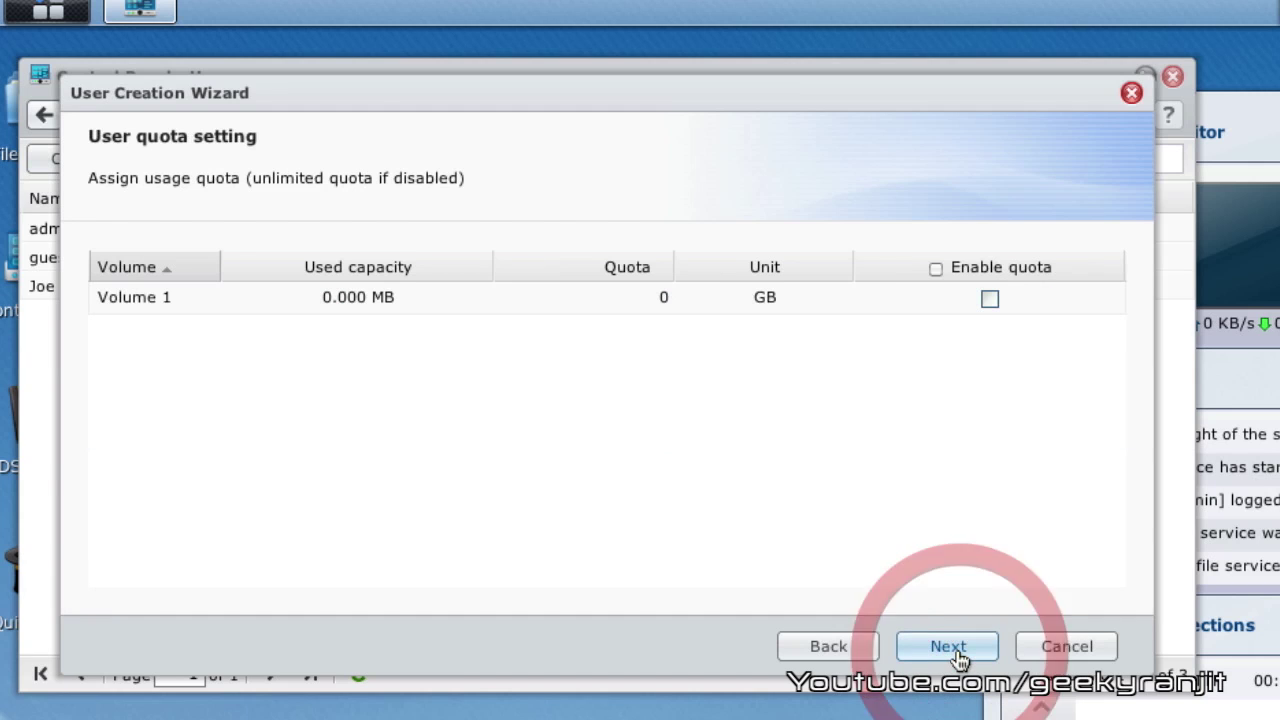
- Enable a 50 GB quota for tm1 on Volume 1
{"action": "left_click", "coordinate": [988, 300]}
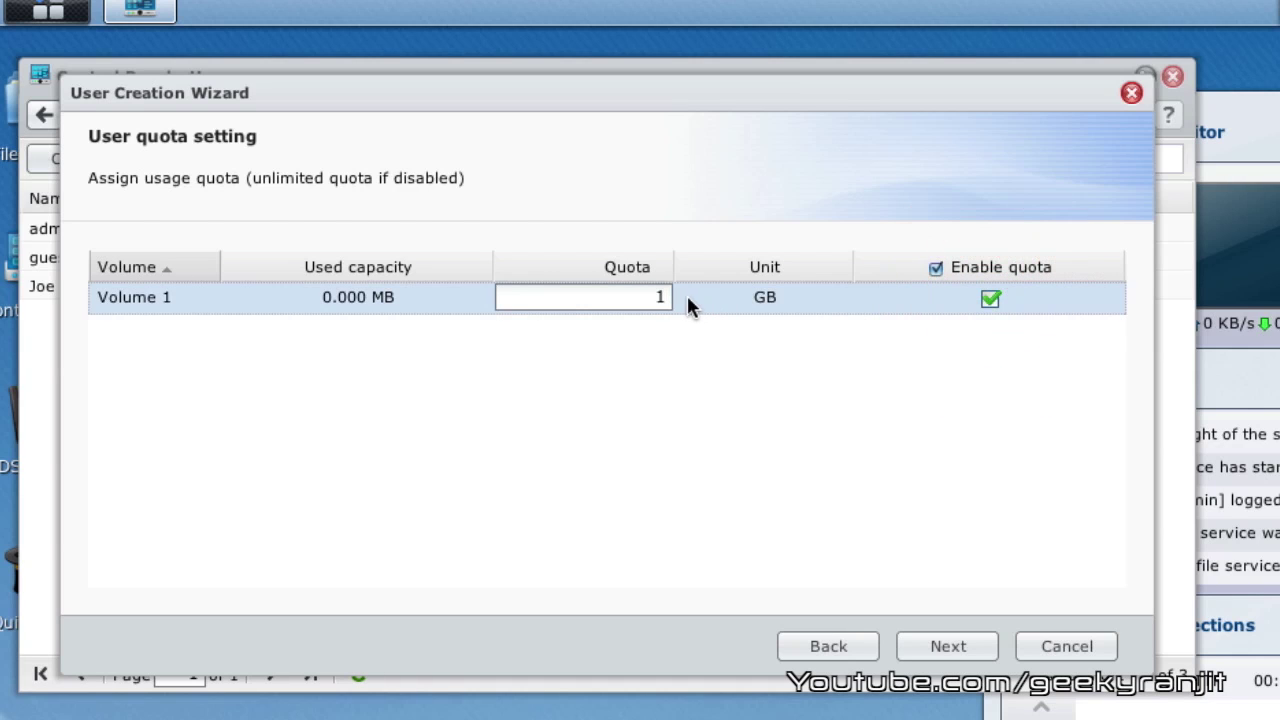
{"action": "key", "text": "BackSpace"}
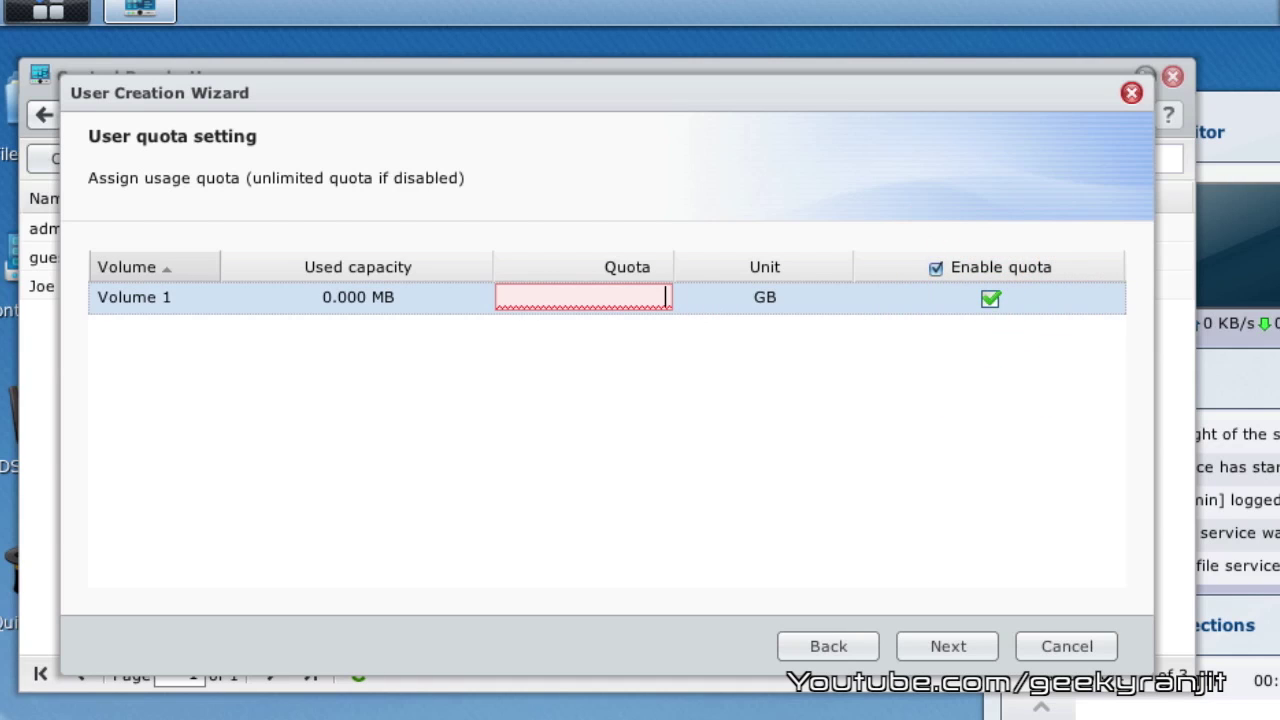
{"action": "type", "text": "50"}
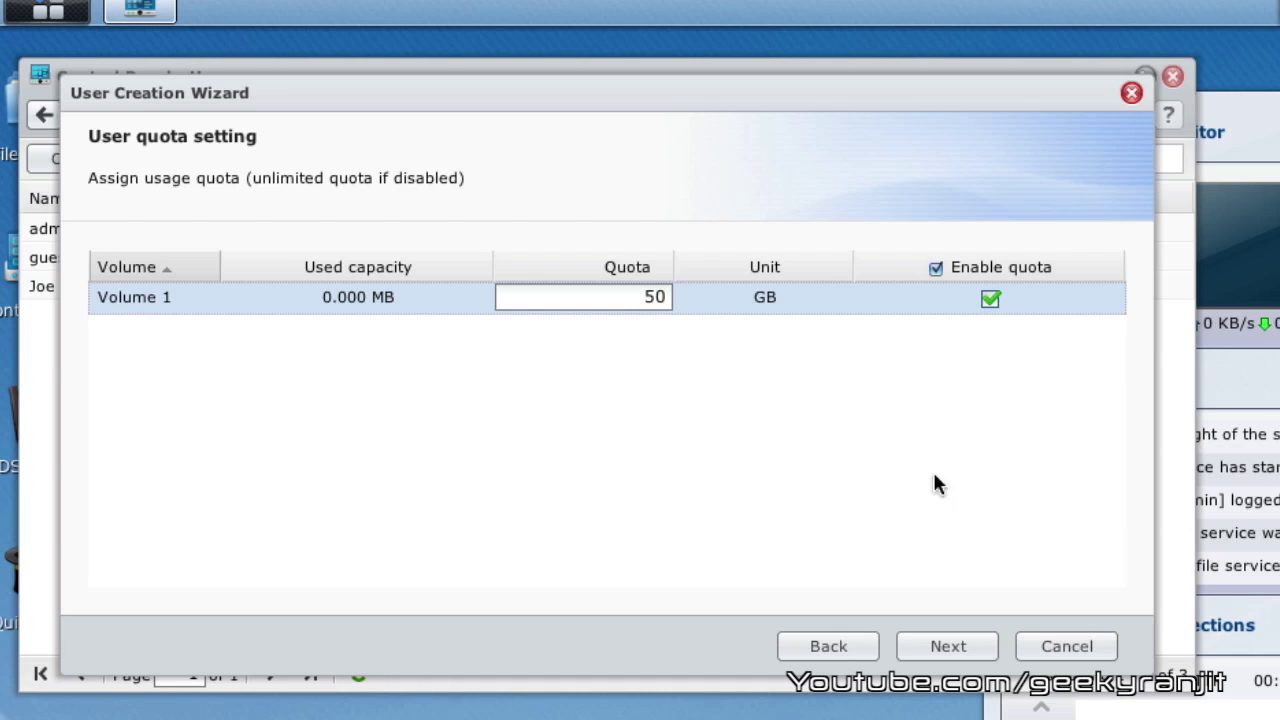
{"action": "left_click", "coordinate": [945, 650]}
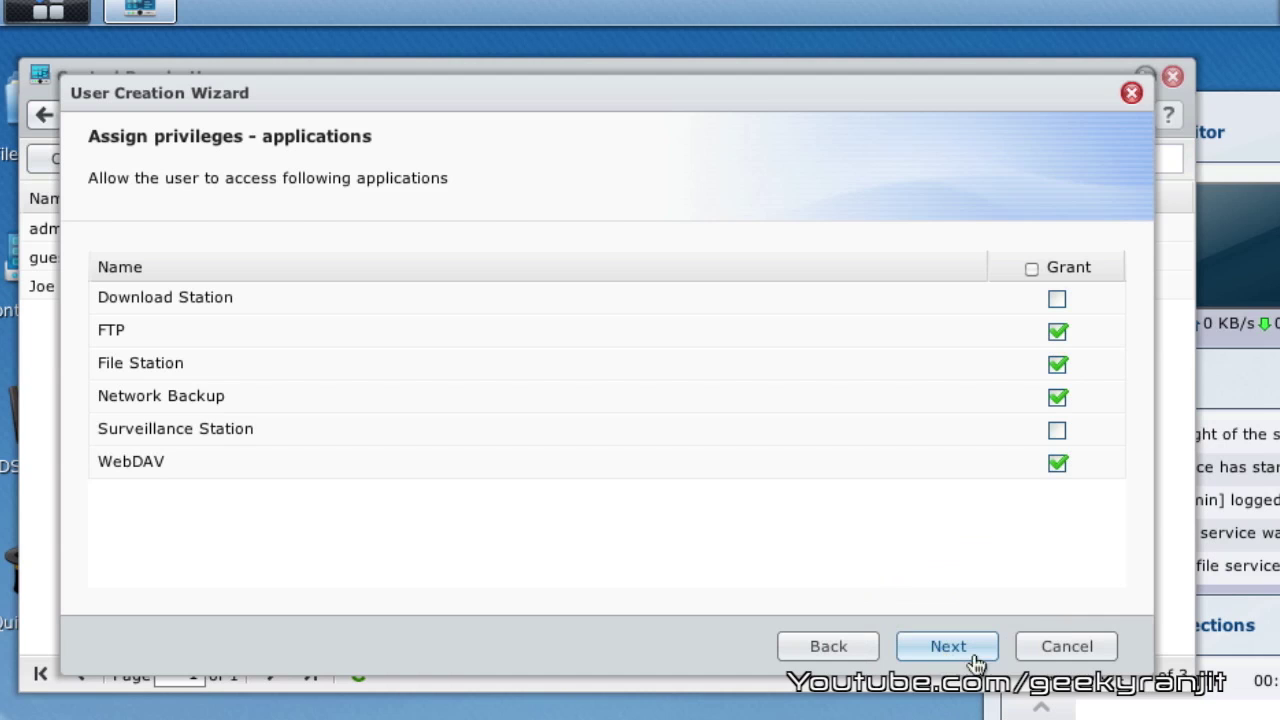
- Deny tm1 FTP and File Station access, skip speed limits, and apply to create the user
{"action": "left_click", "coordinate": [1054, 331]}
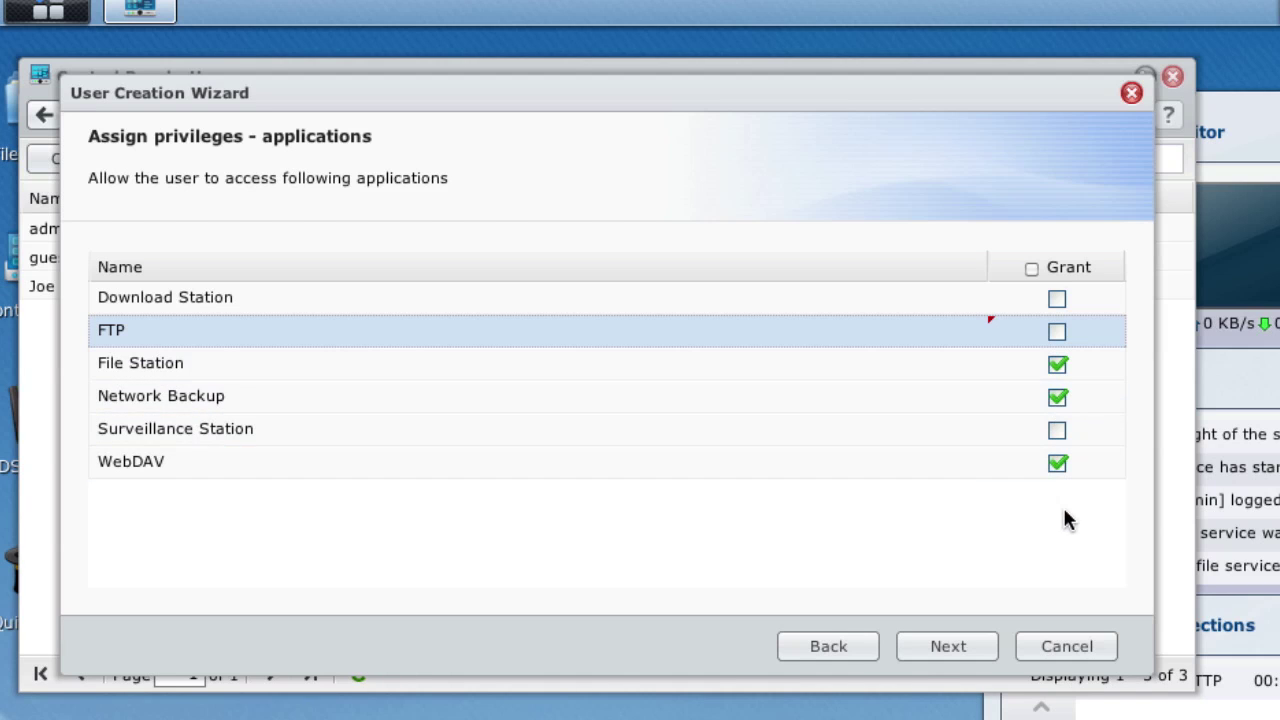
{"action": "left_click", "coordinate": [1059, 371]}
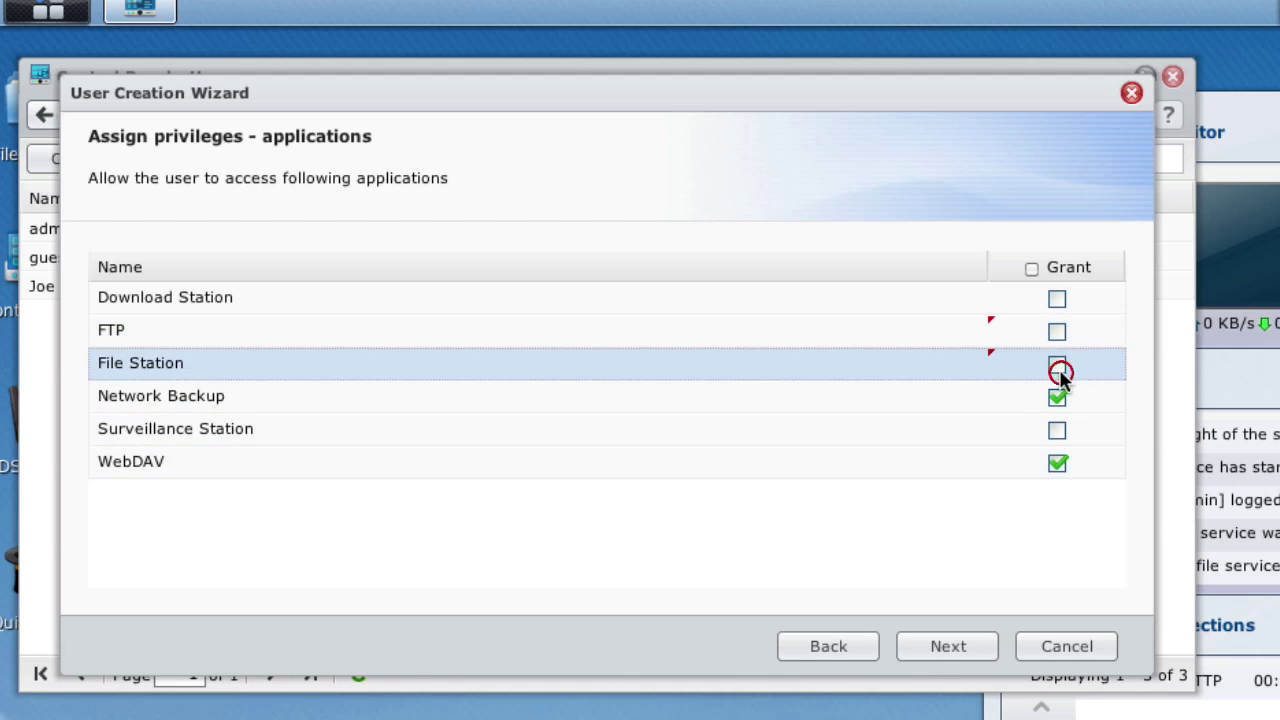
{"action": "left_click", "coordinate": [1055, 400]}
{"action": "left_click", "coordinate": [946, 650]}
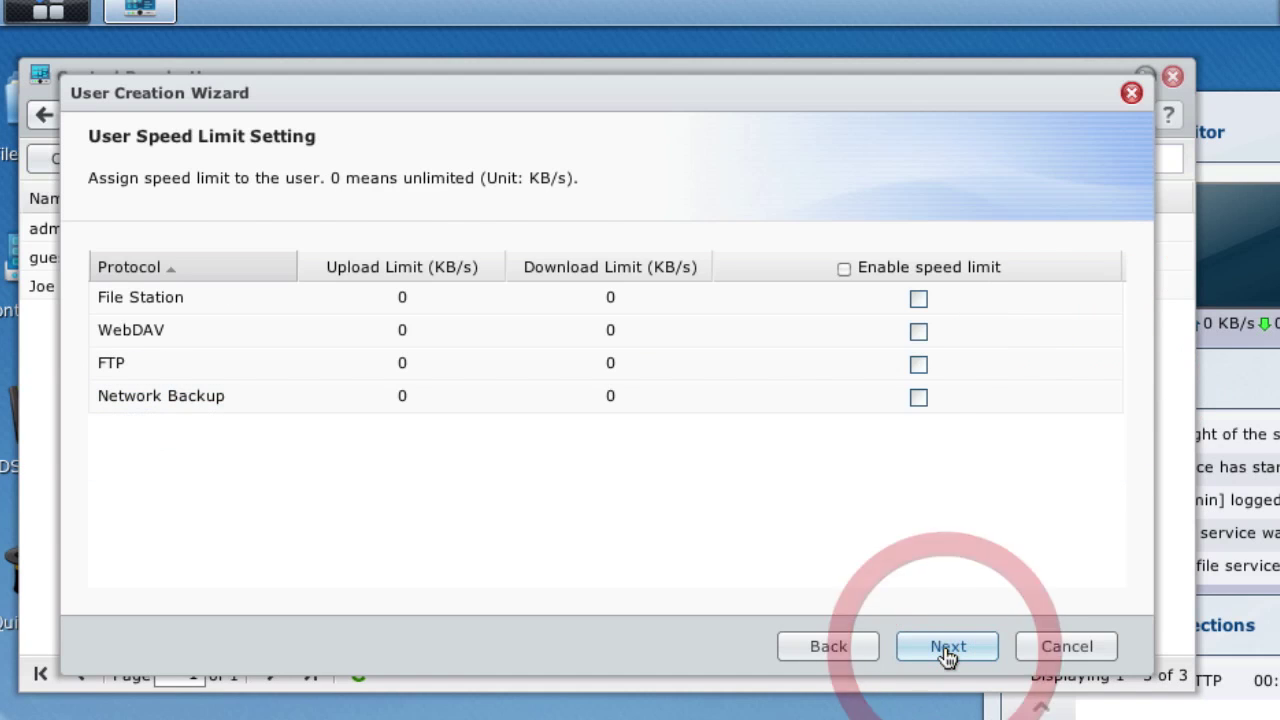
{"action": "left_click", "coordinate": [948, 652]}
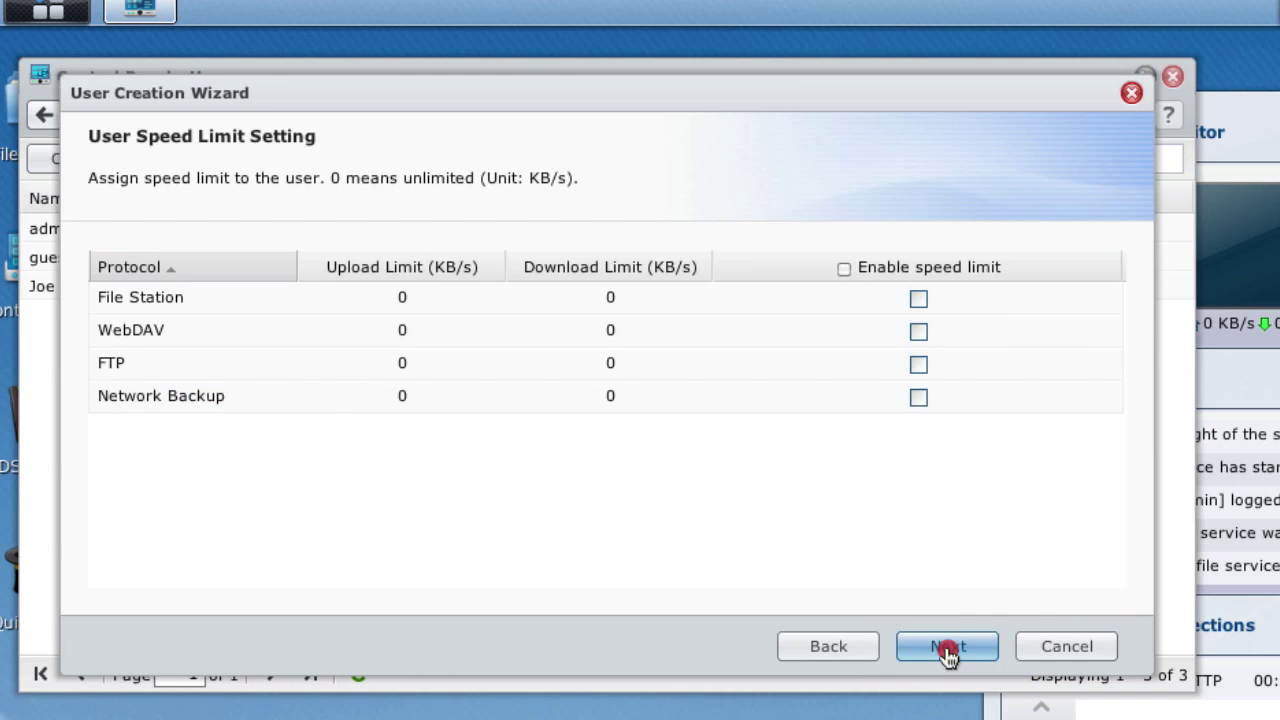
{"action": "left_click", "coordinate": [947, 648]}
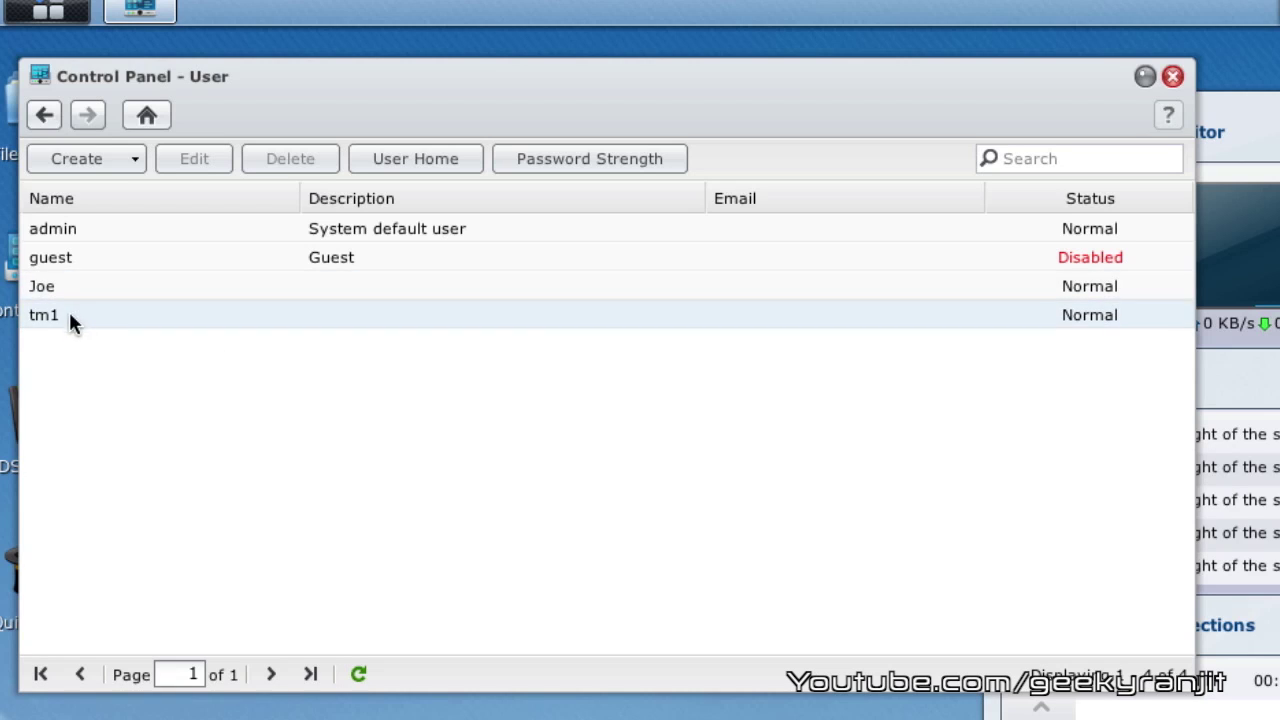
{"action": "left_click", "coordinate": [127, 323]}
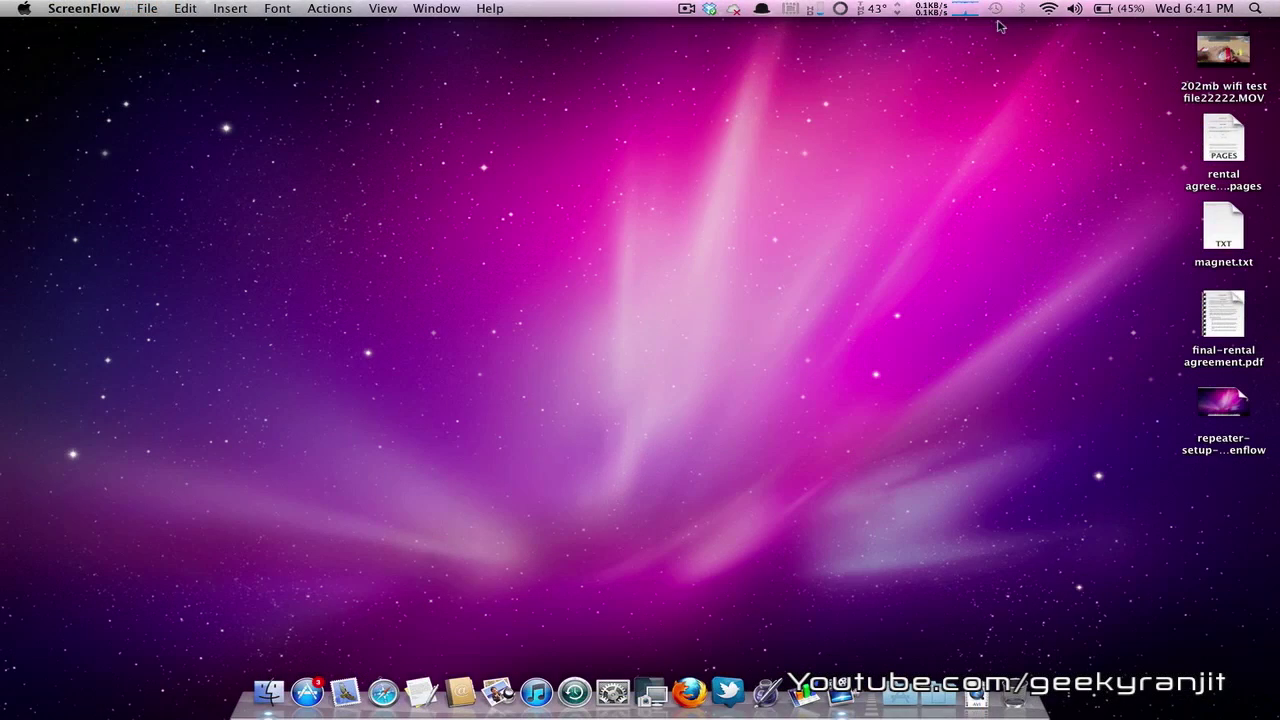
- Choose the DATA share on DS412plus as the Time Machine backup disk
{"action": "left_click", "coordinate": [996, 11]}
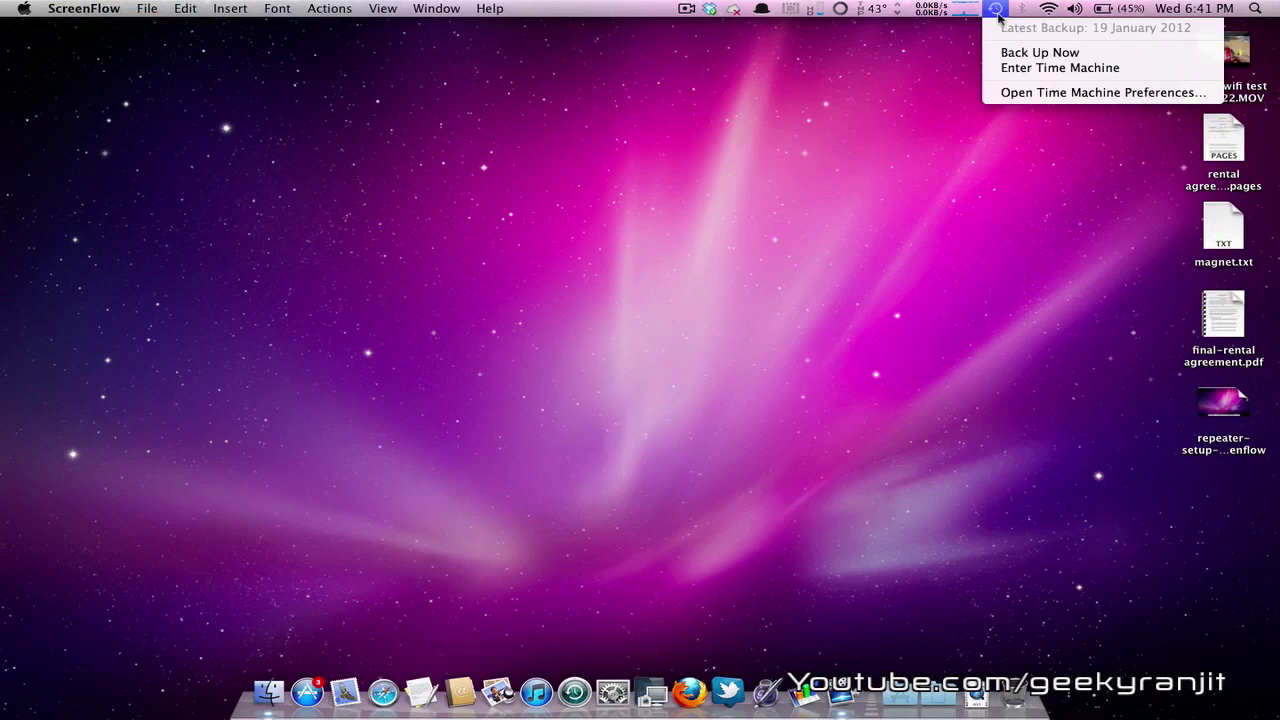
{"action": "left_click", "coordinate": [1038, 93]}
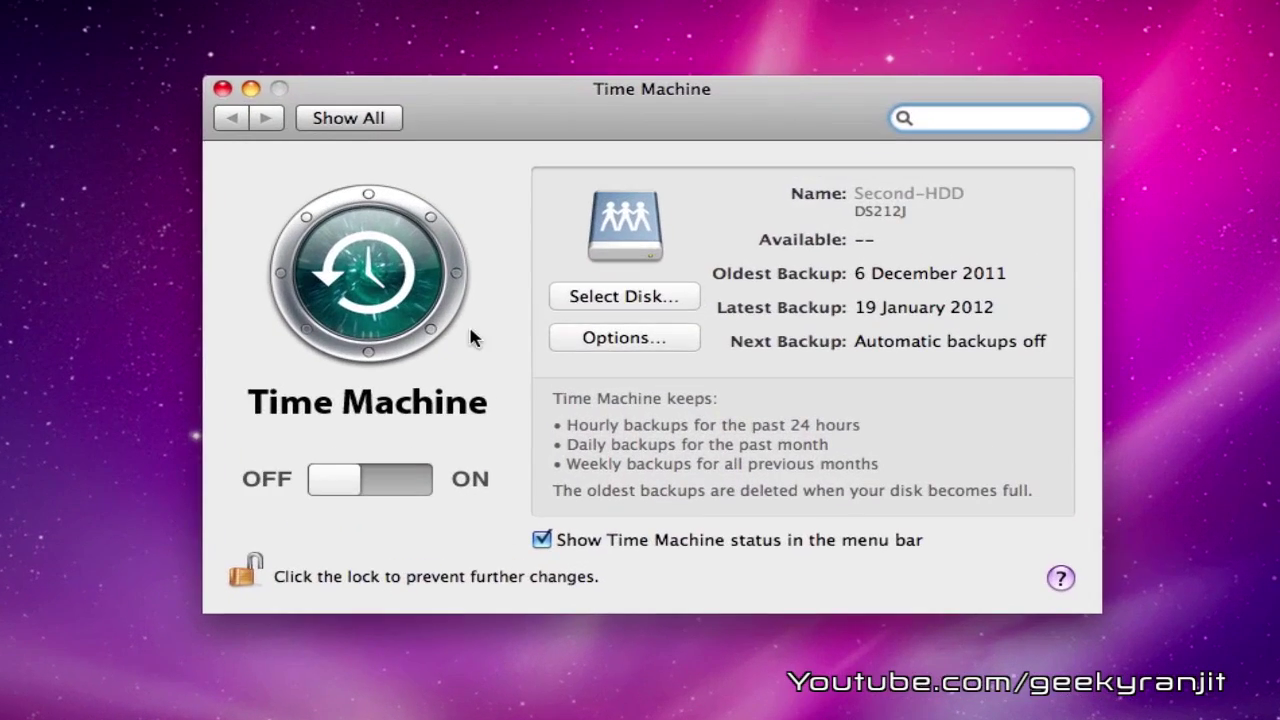
{"action": "left_click", "coordinate": [645, 300]}
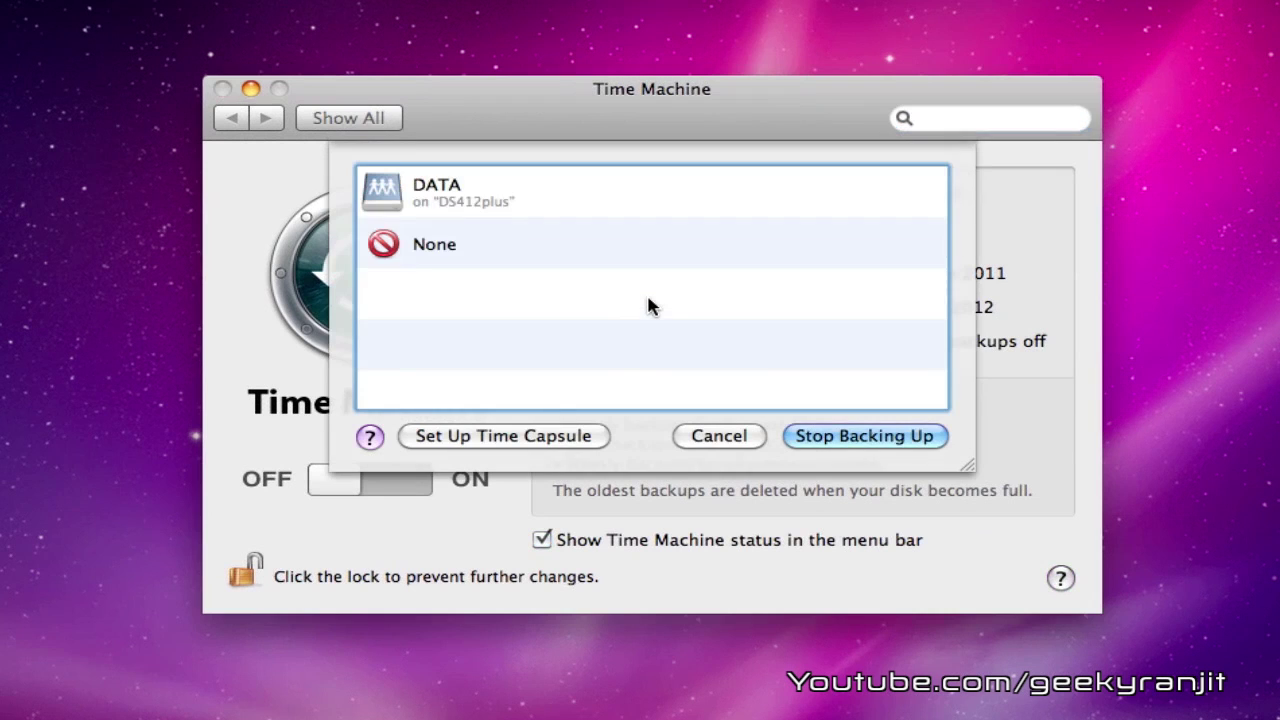
{"action": "left_click", "coordinate": [430, 200]}
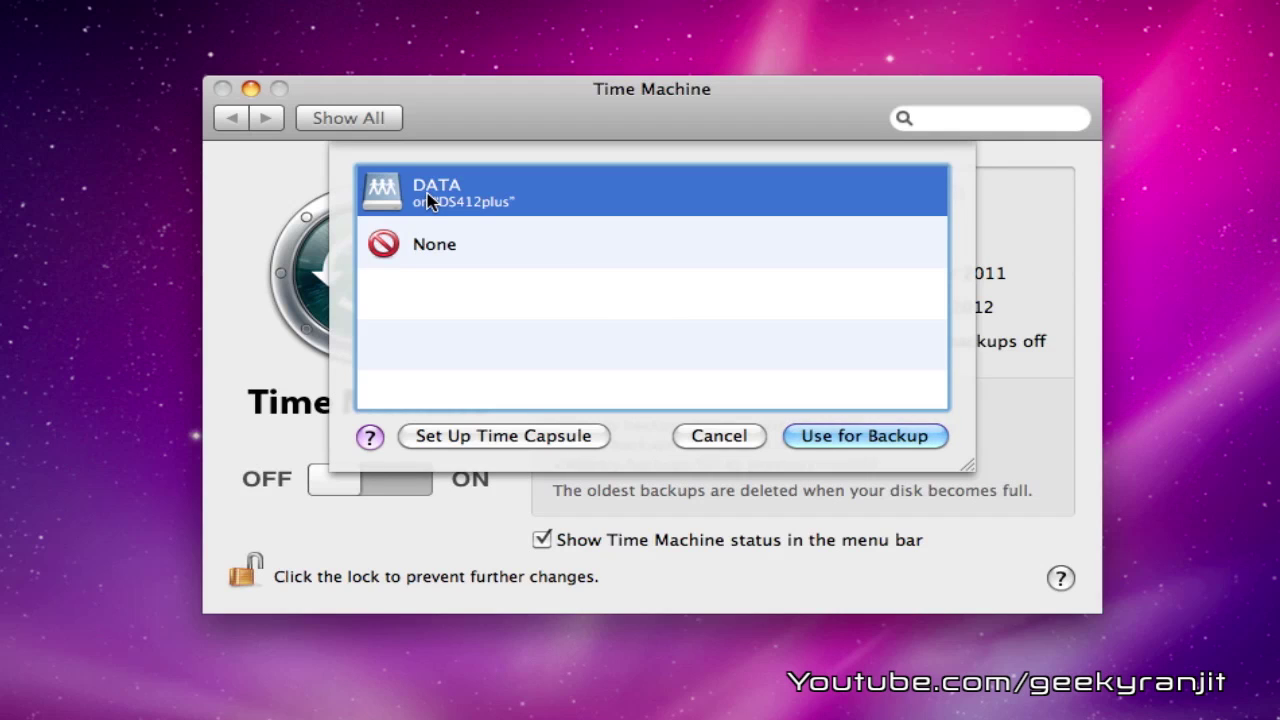
{"action": "left_click", "coordinate": [848, 437]}
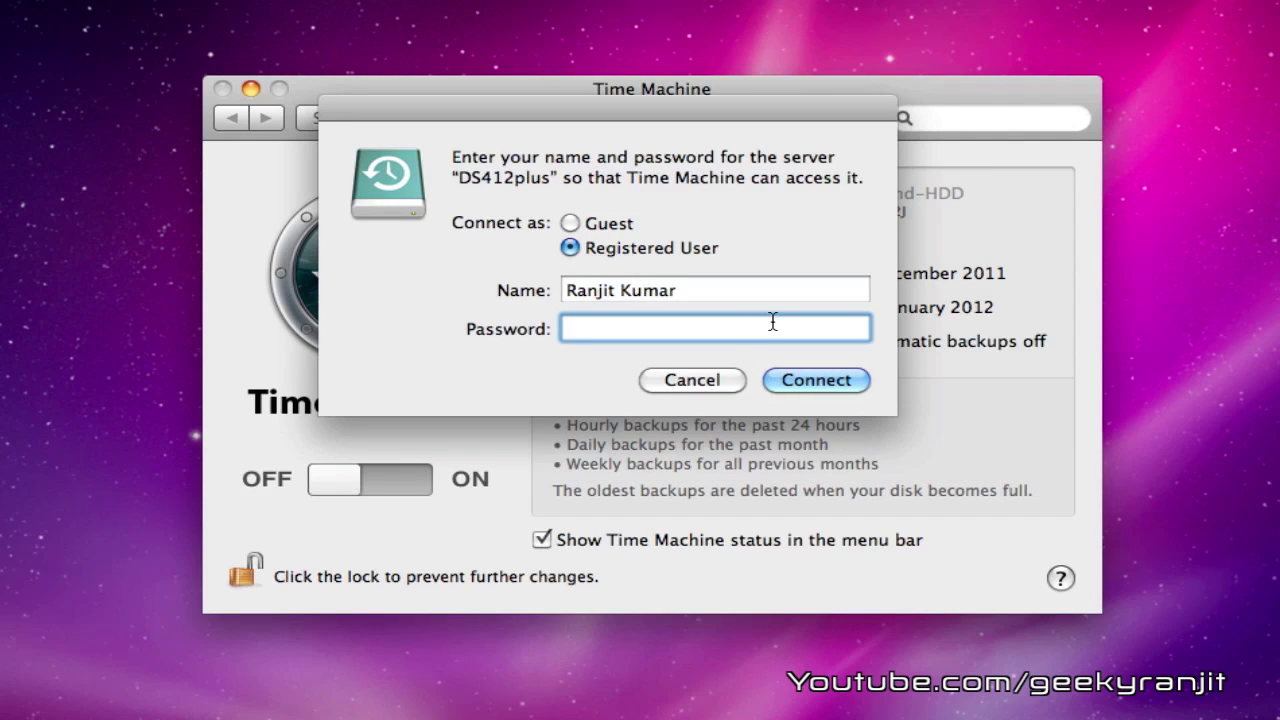
- Connect to DS412plus as user tm1 with the account password
{"action": "triple_click", "coordinate": [733, 292]}
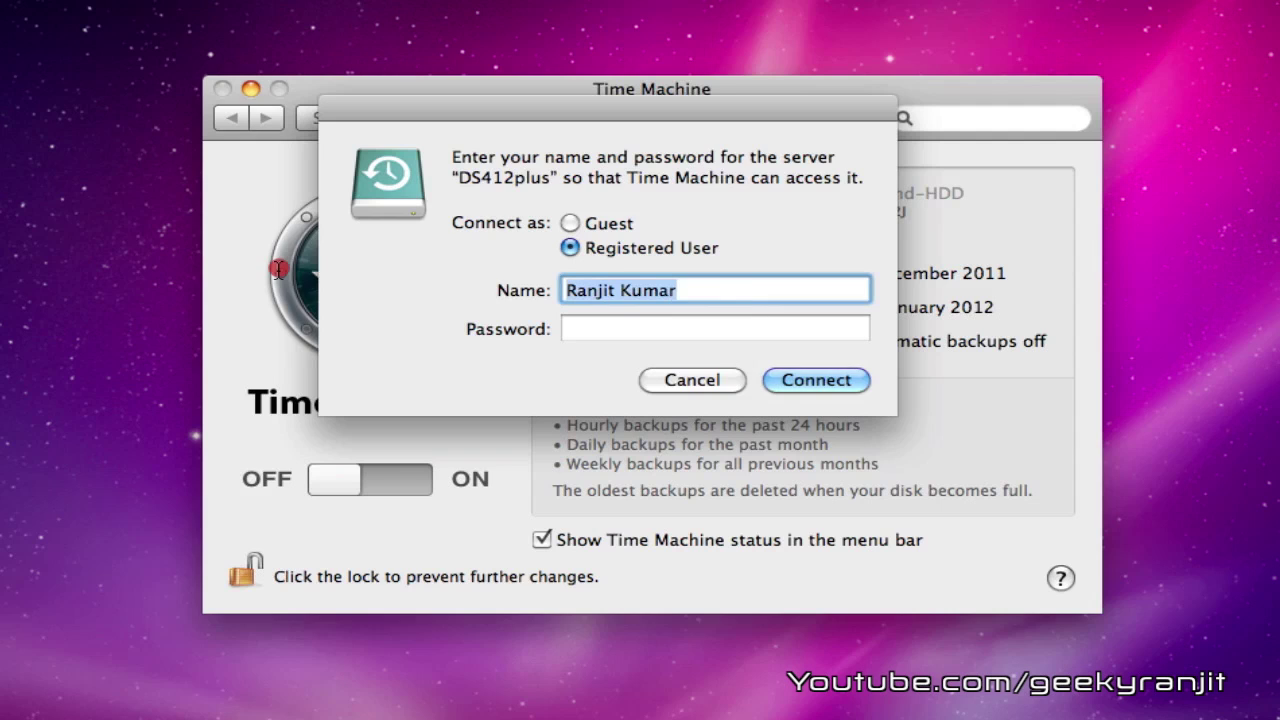
{"action": "type", "text": "tm1"}
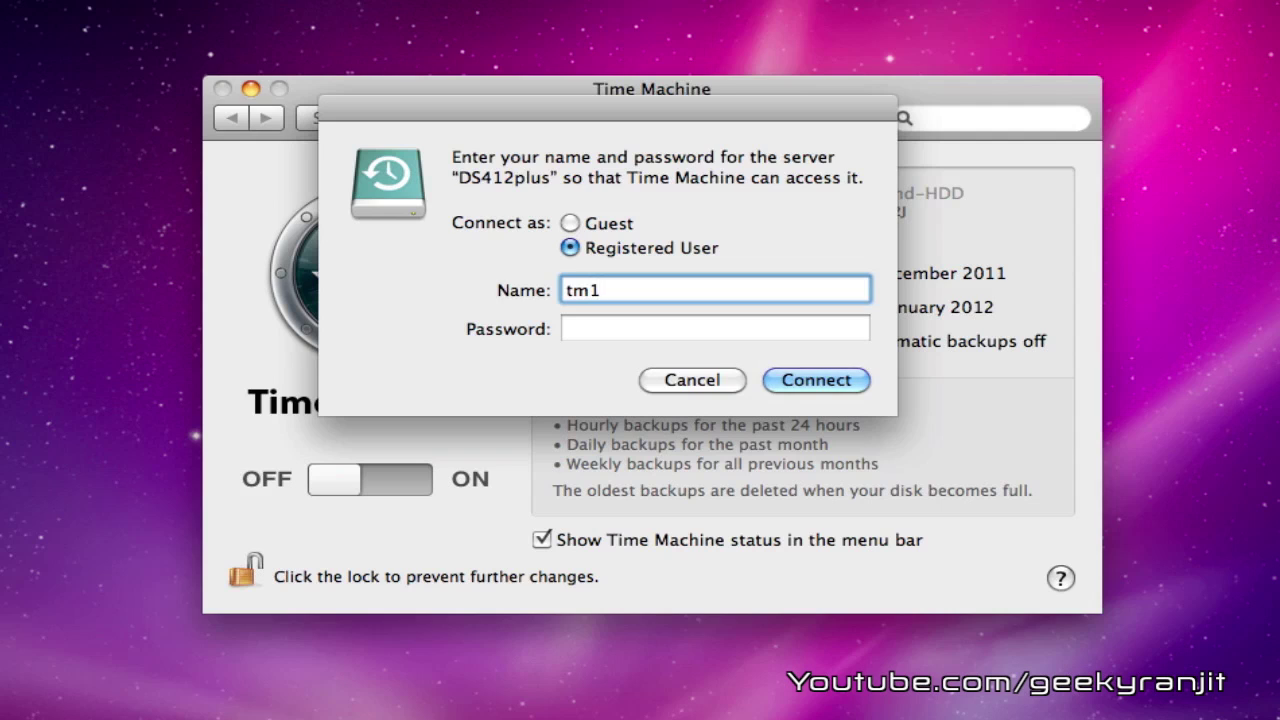
{"action": "key", "text": "Tab"}
{"action": "type", "text": "passwo"}
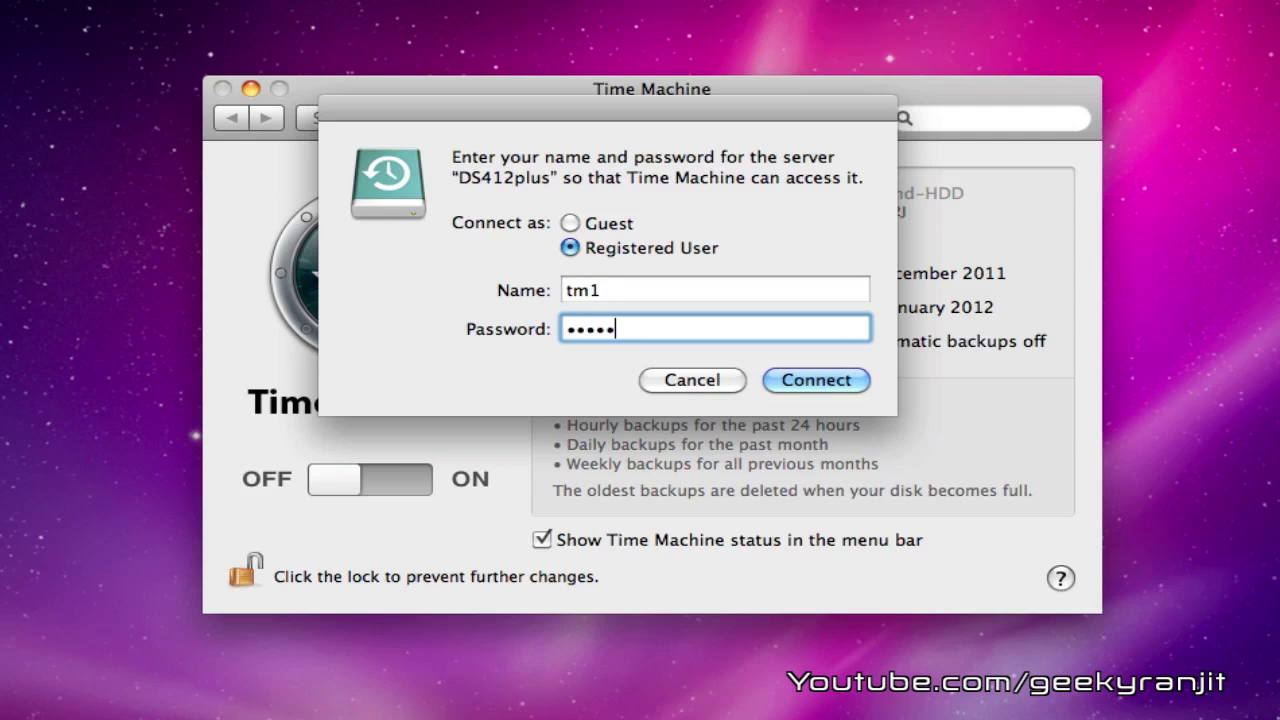
{"action": "left_click", "coordinate": [818, 380]}
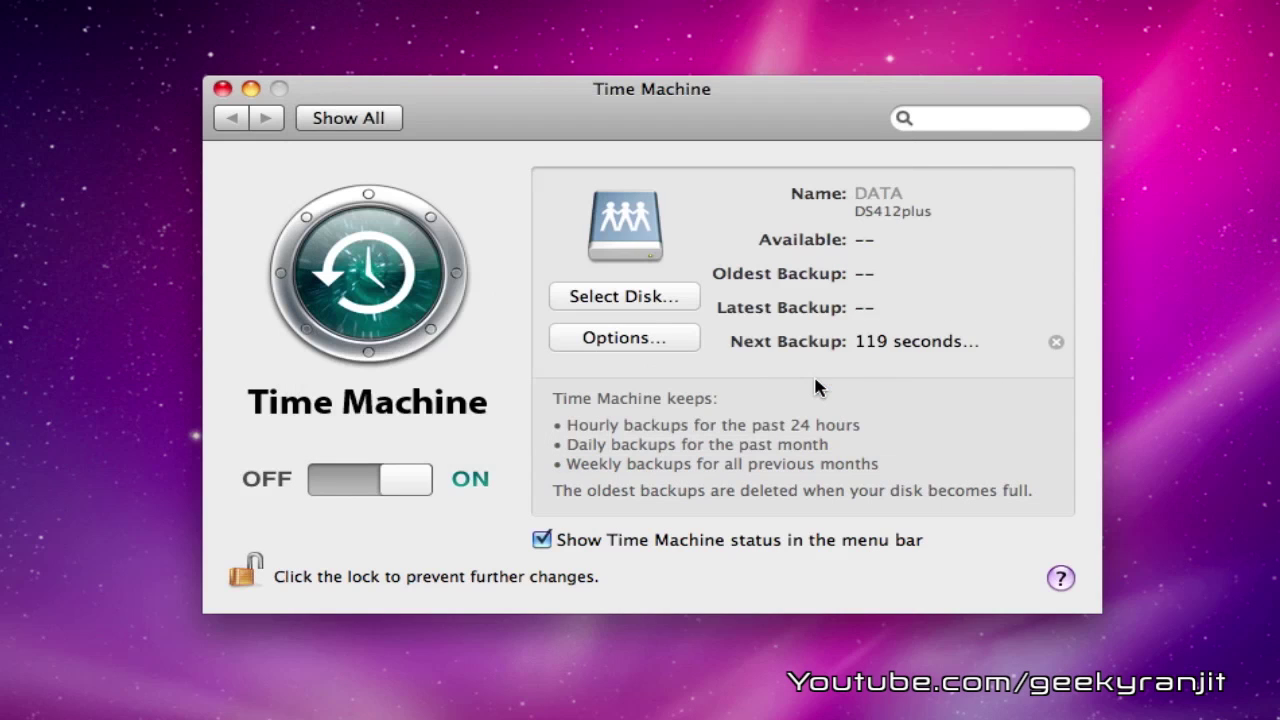